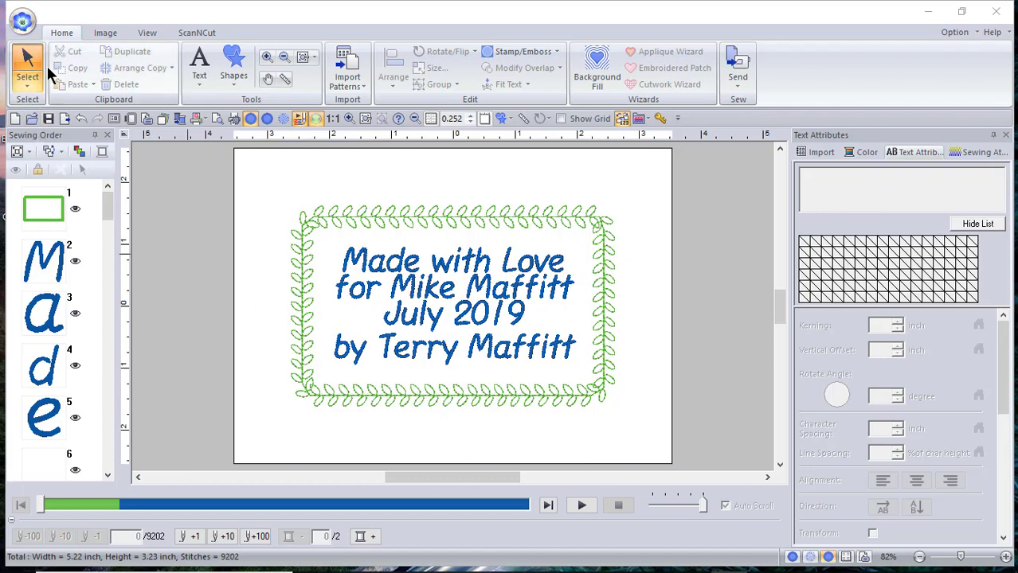
- Save the label design as a new file named 'Quilt template 3 x 5 in'
left_click(34, 28)
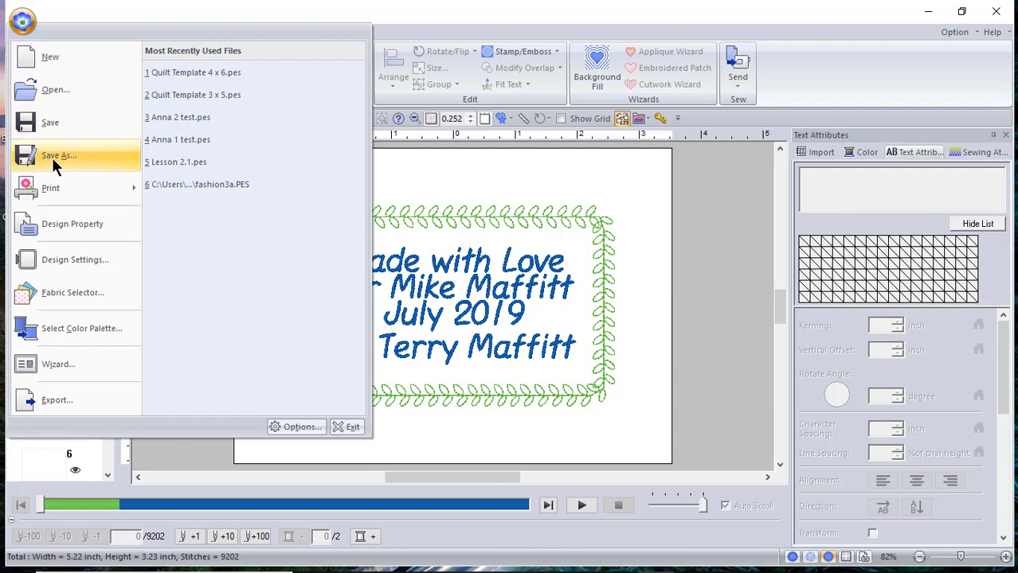
left_click(51, 157)
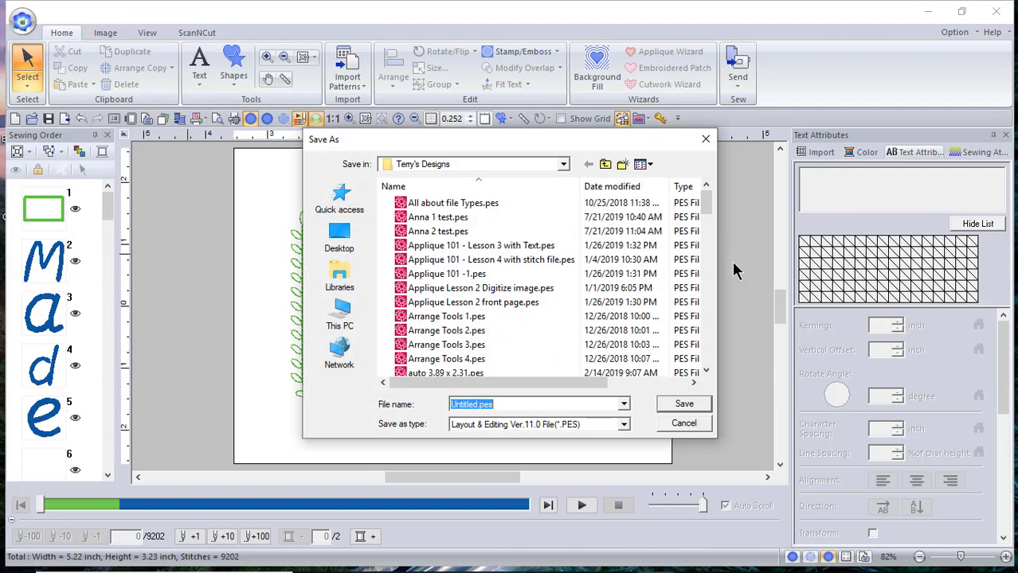
type("Quilt template ")
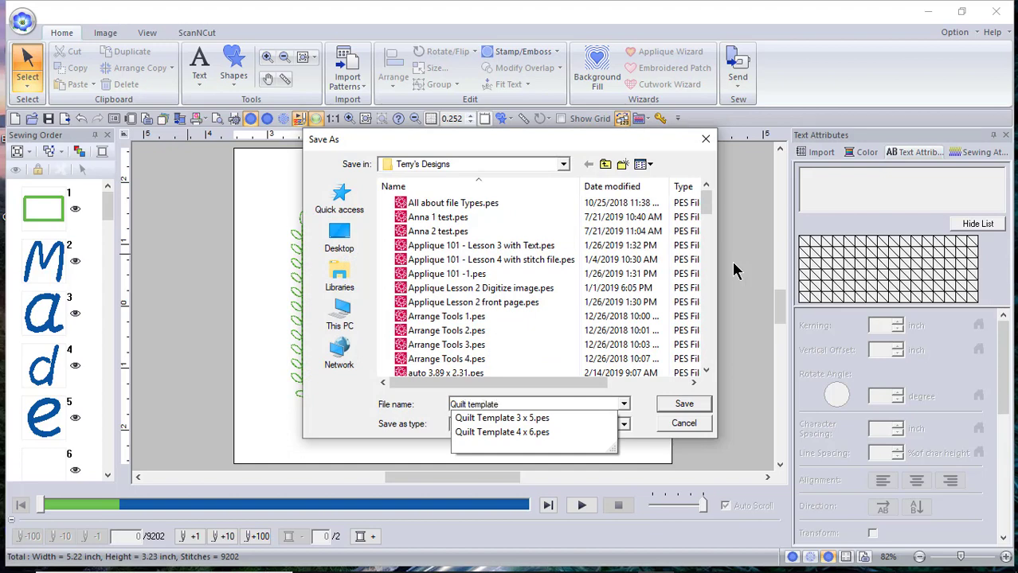
type("3 ")
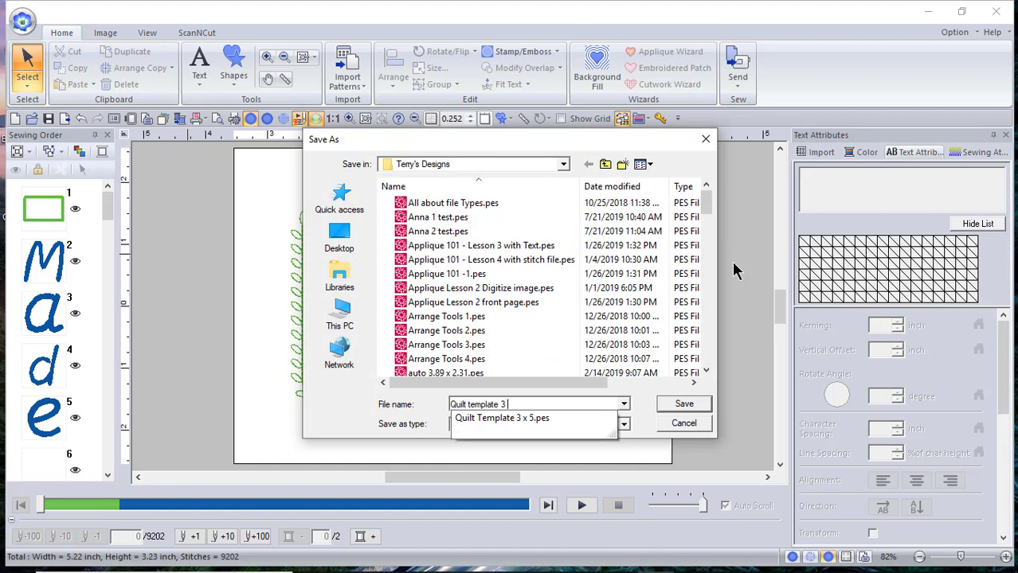
type("x 5 ")
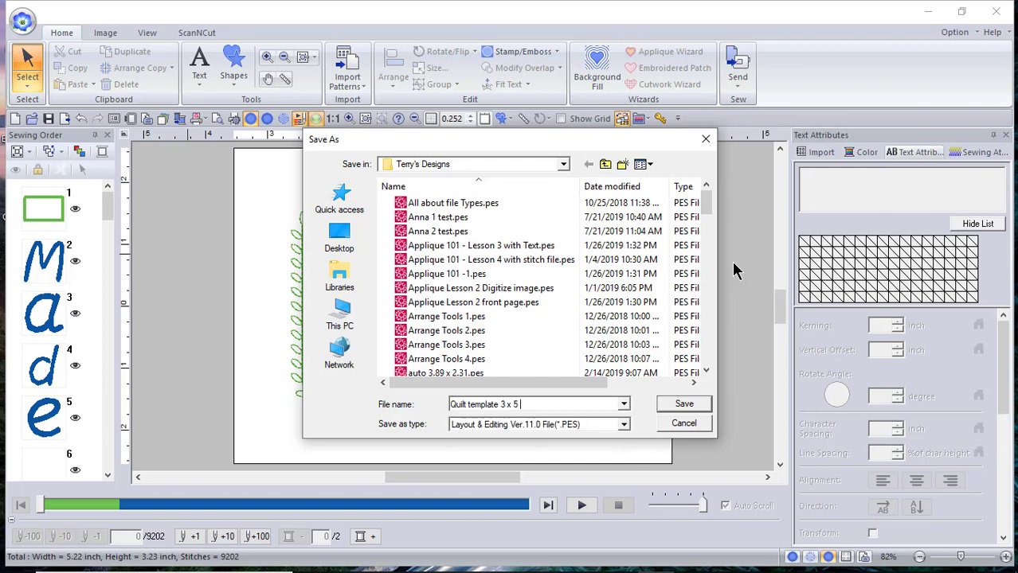
type("in")
key("Return")
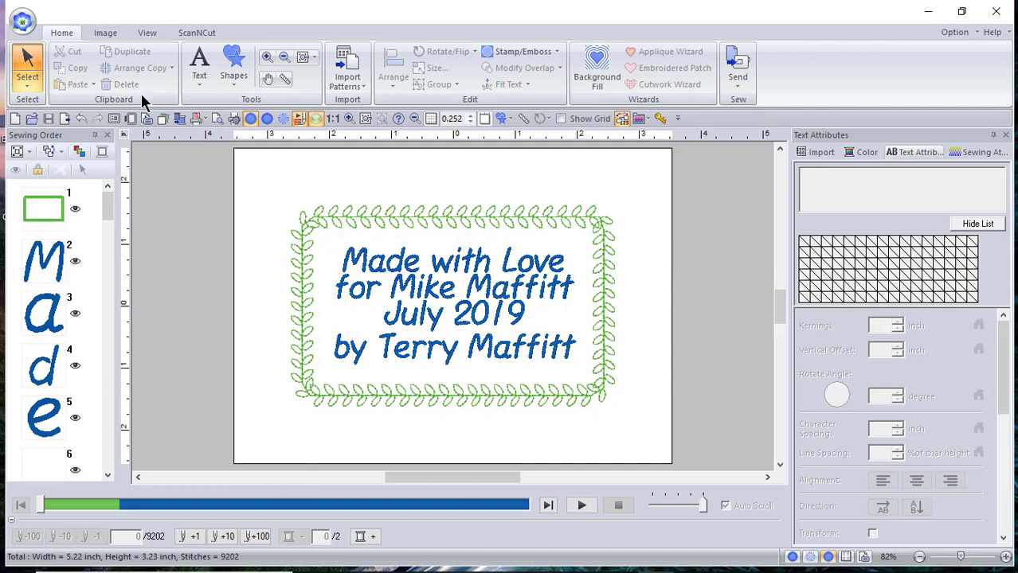
- Dismiss the file menu and start a fresh blank design page
left_click(23, 22)
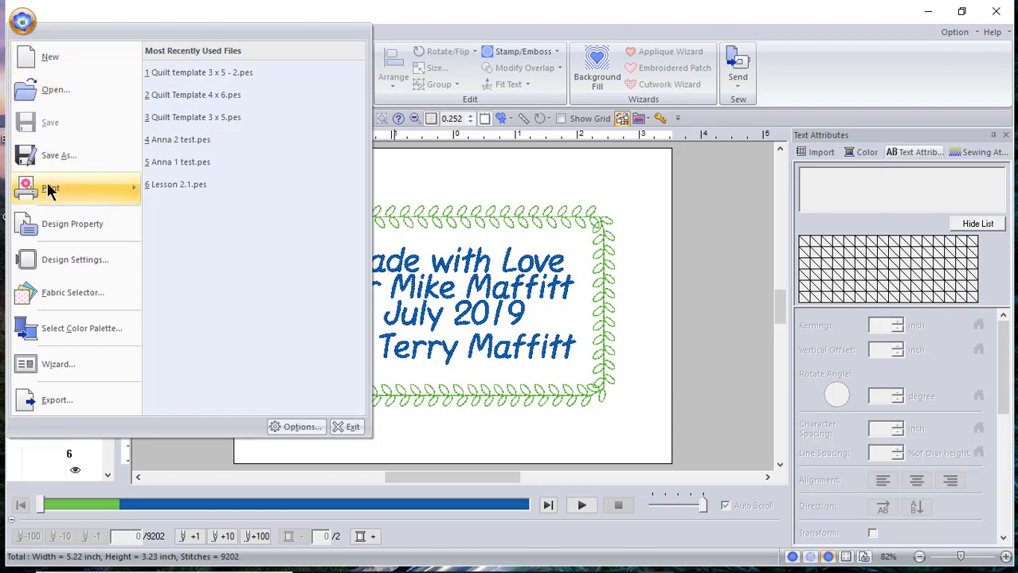
key("Return")
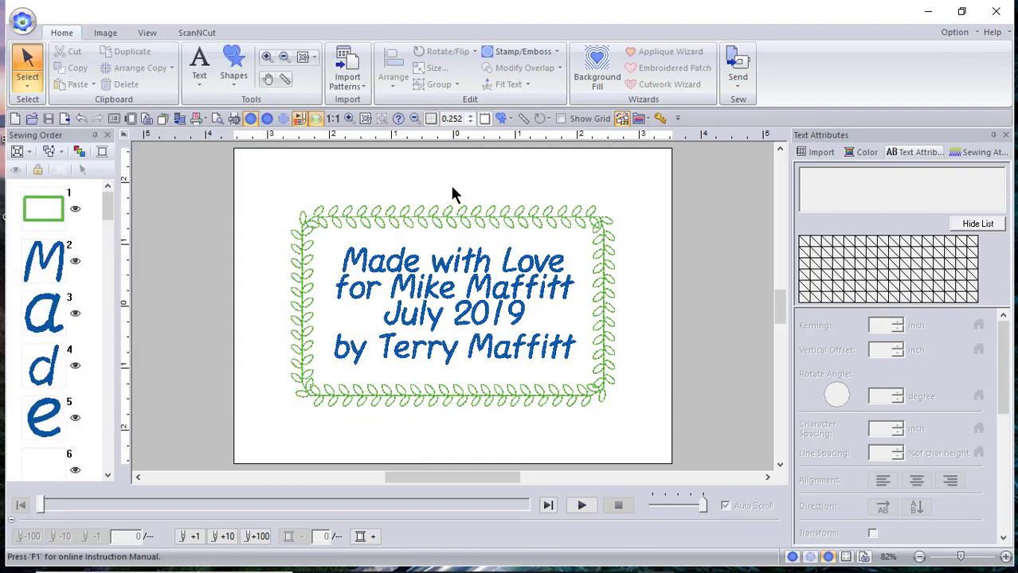
left_click(234, 76)
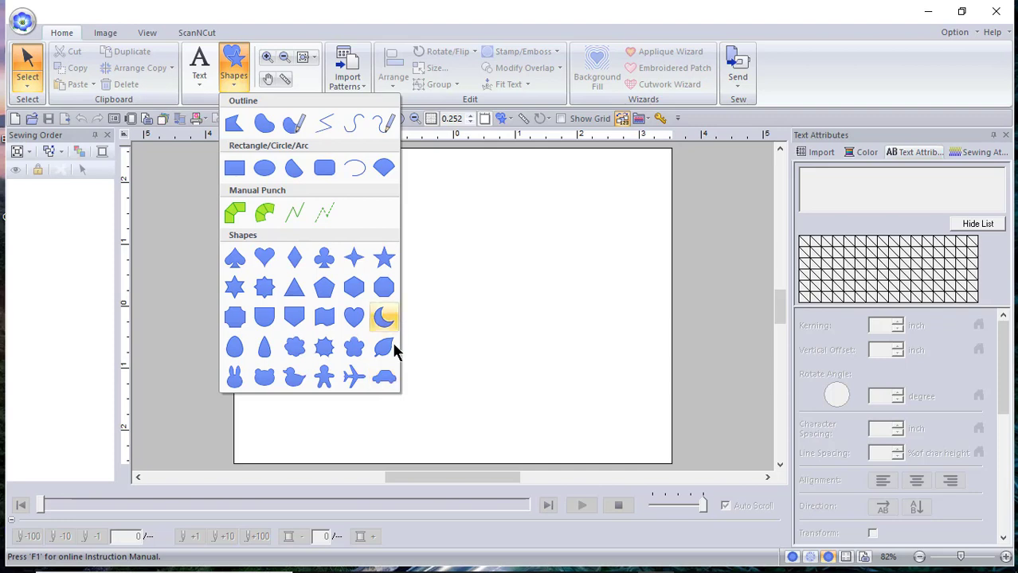
- Draw a 5.31 × 3.22 inch rectangle with a leaf motif-stitched outline and unsewn interior
left_click(265, 167)
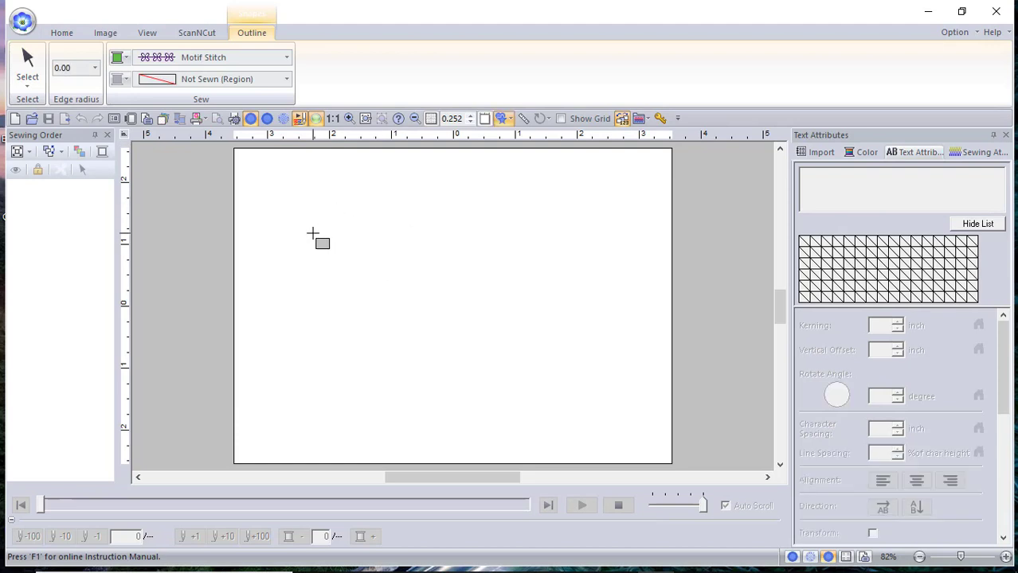
left_click_drag(304, 221, 612, 399)
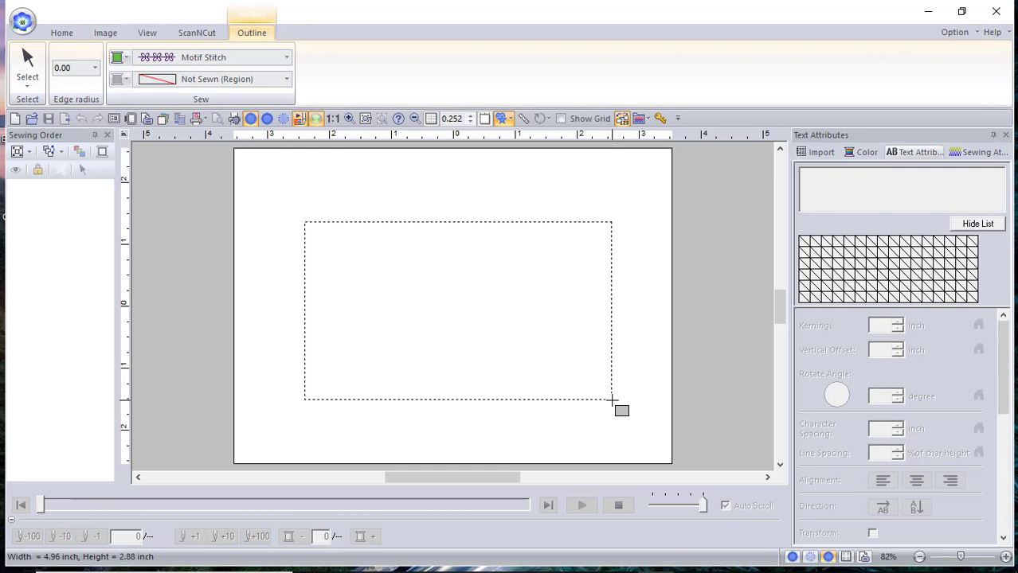
left_click_drag(611, 399, 612, 399)
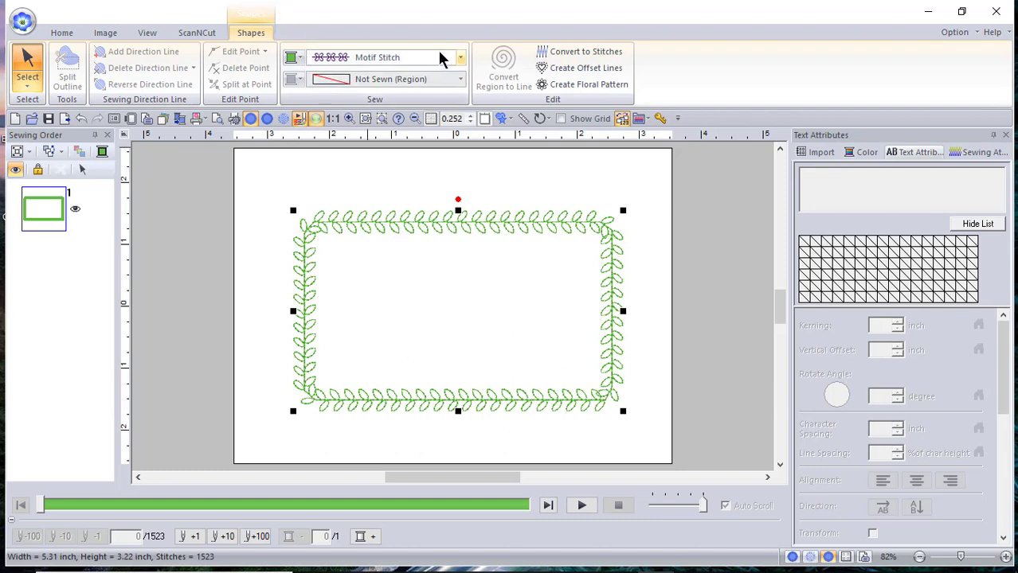
- Resize the leaf-bordered rectangle to 6 × 4 inches using inch measurements
left_click(59, 34)
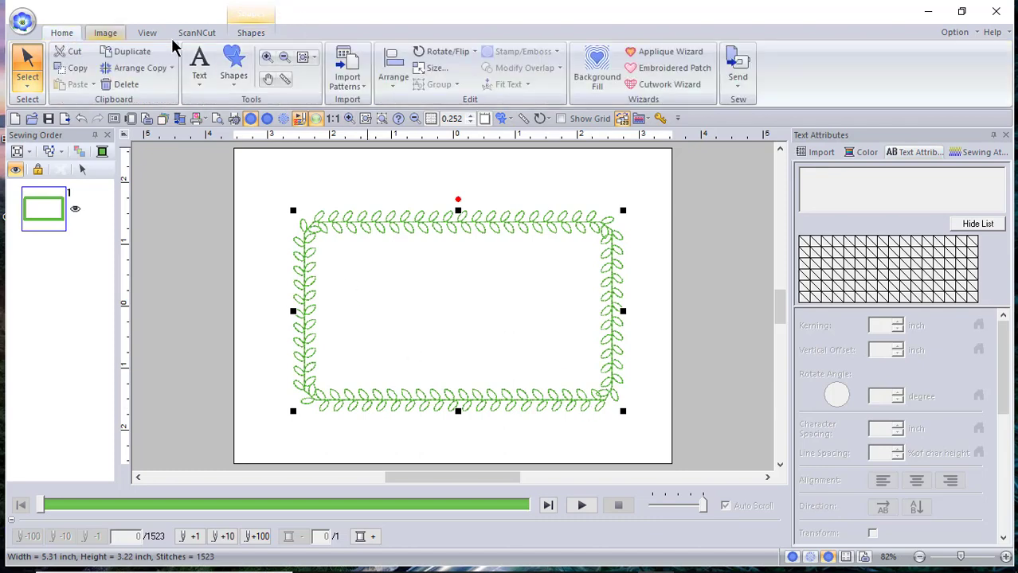
left_click(435, 70)
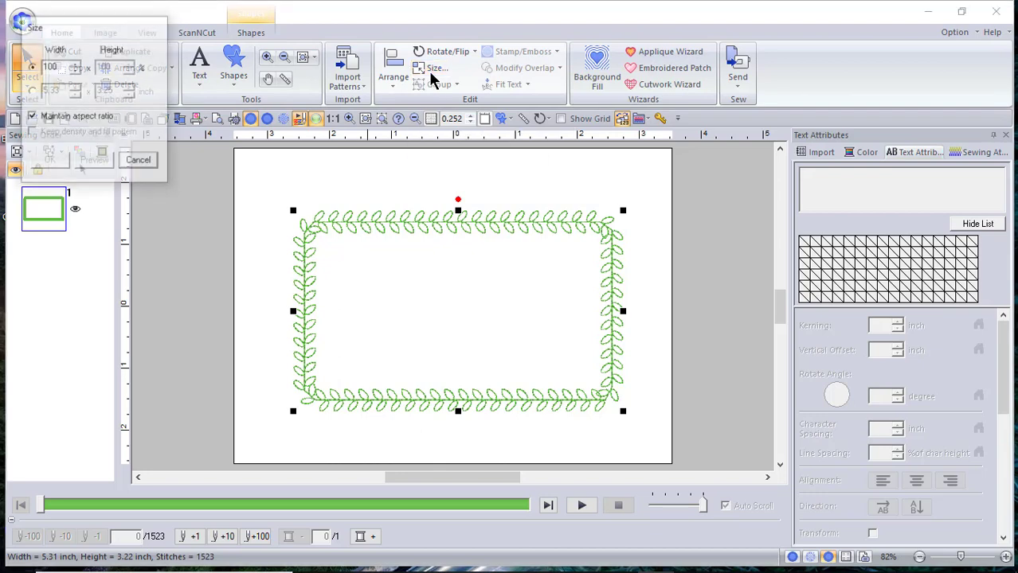
left_click(32, 92)
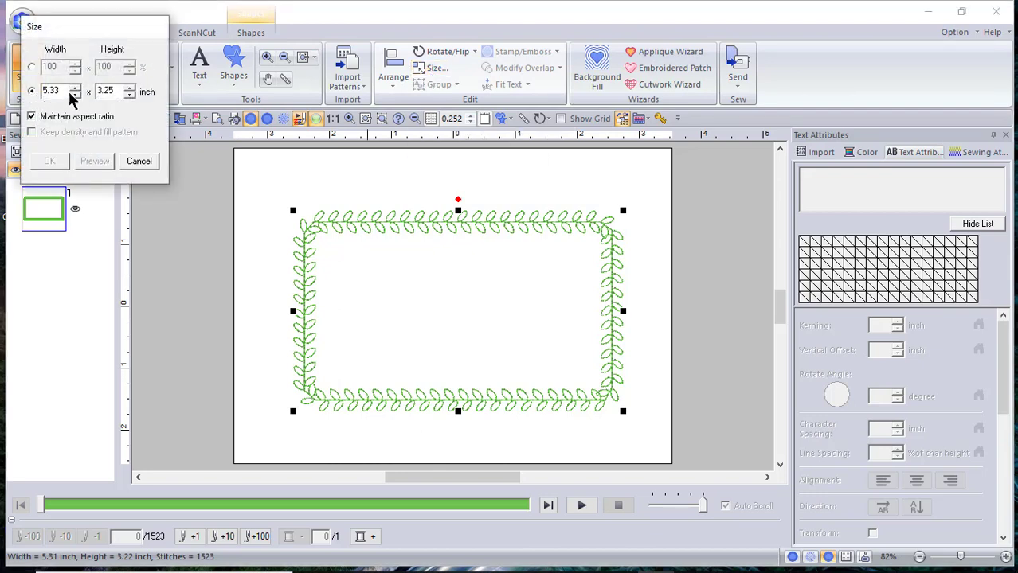
double_click(65, 87)
type("6")
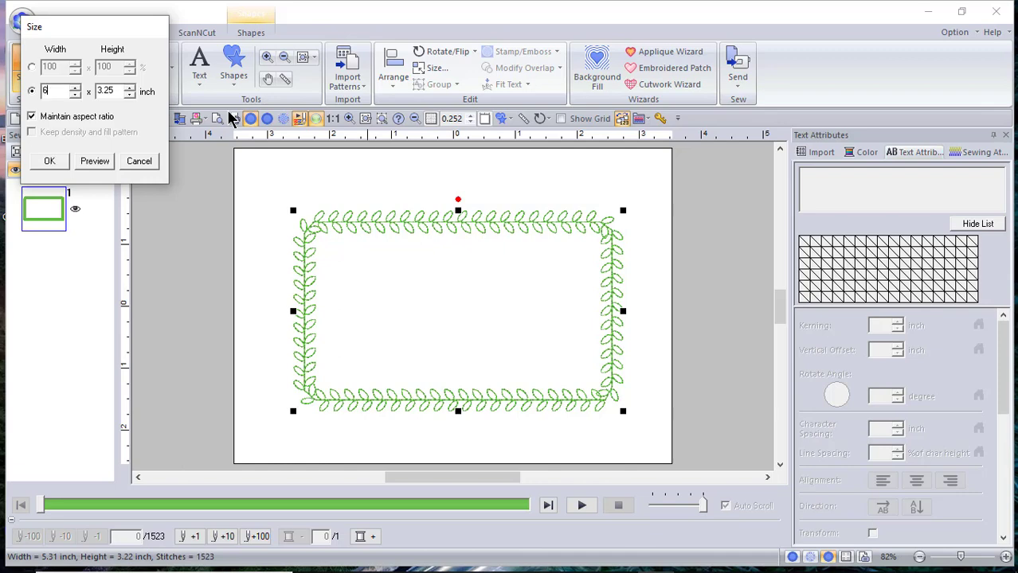
double_click(108, 92)
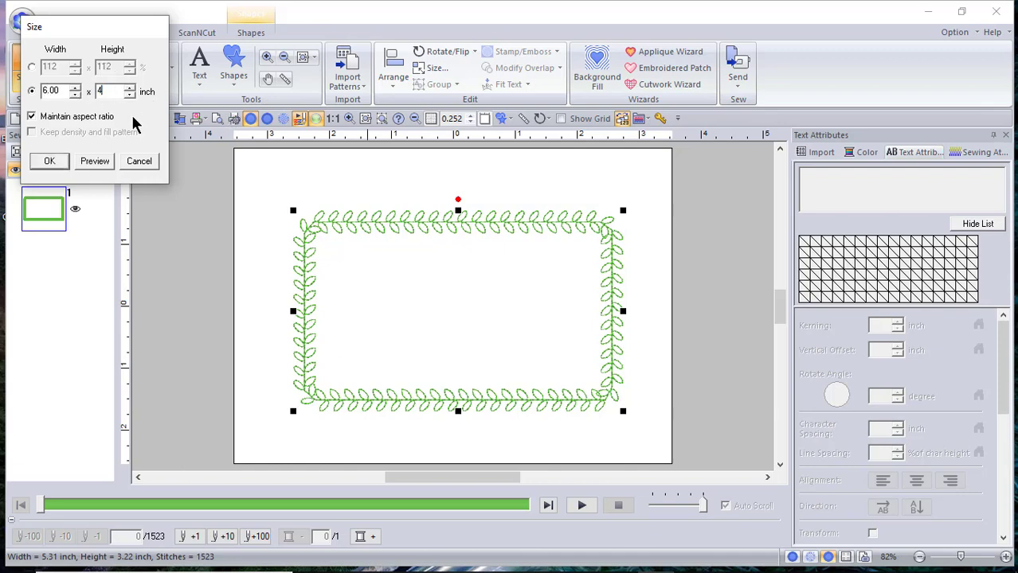
key("Return")
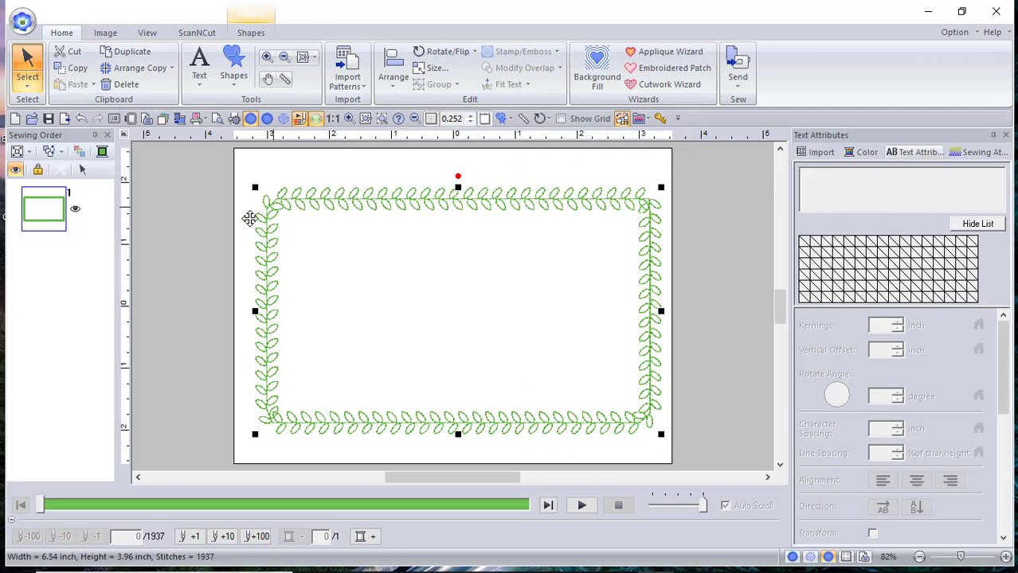
- Centre the rectangle border on the page
left_click(395, 79)
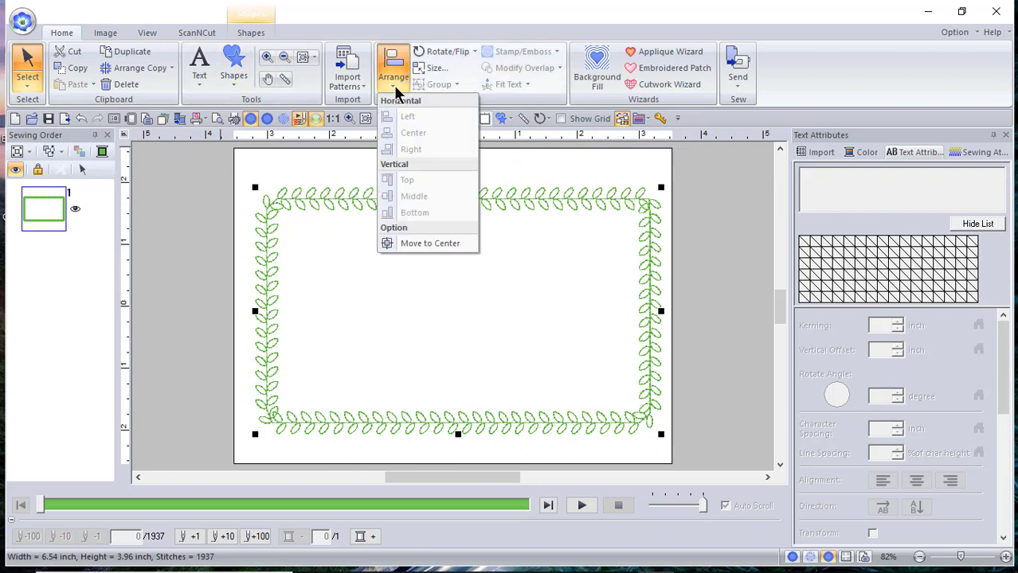
left_click(436, 243)
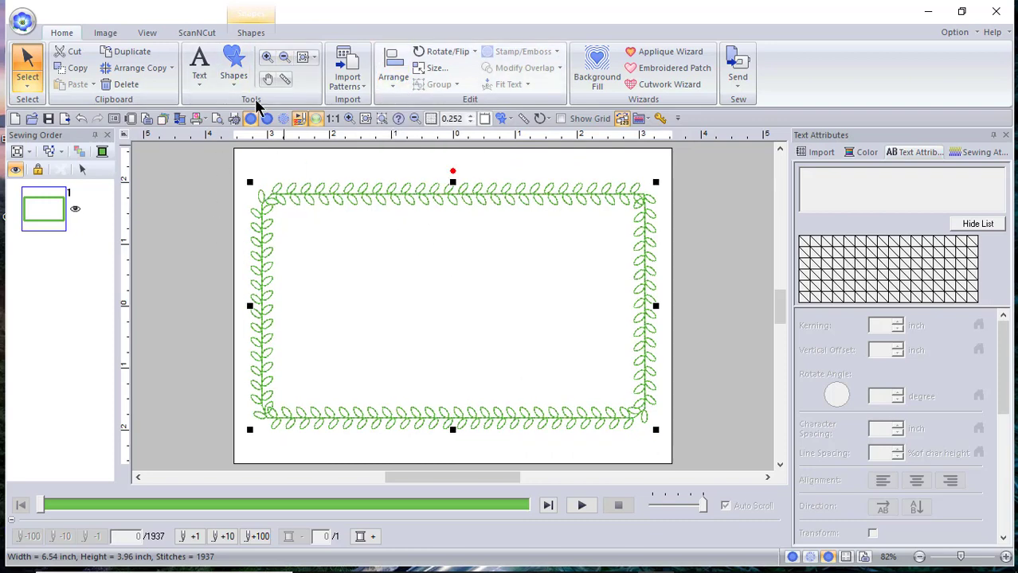
left_click(250, 33)
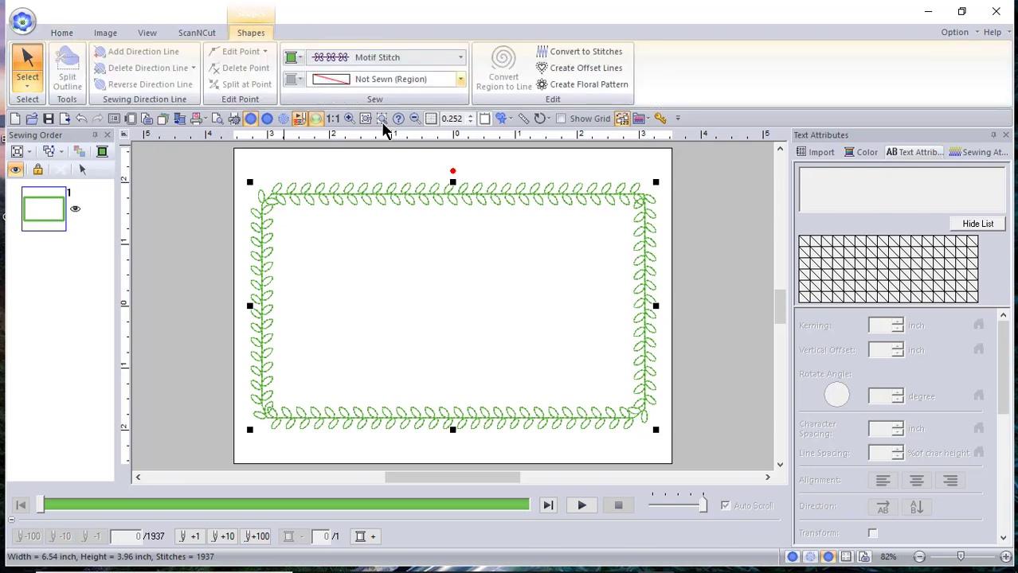
- Change the rectangle's outline from leaf motif to plain running stitch
left_click(460, 59)
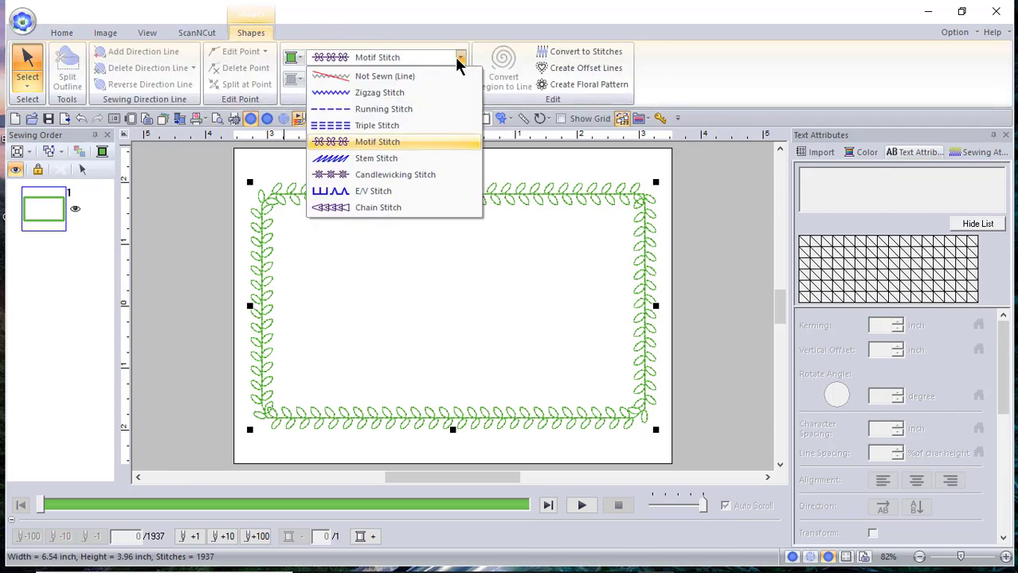
left_click(419, 108)
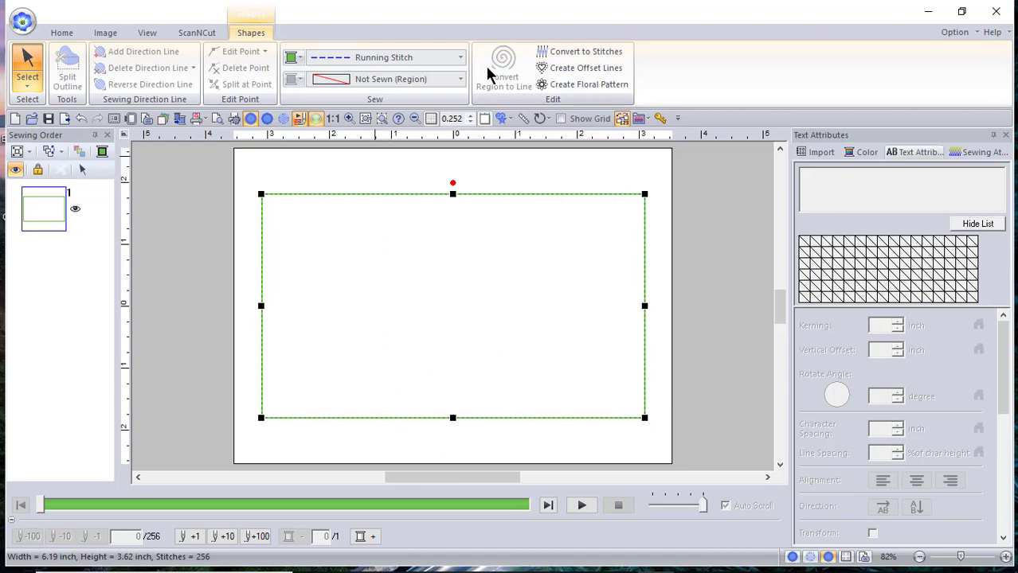
left_click(457, 58)
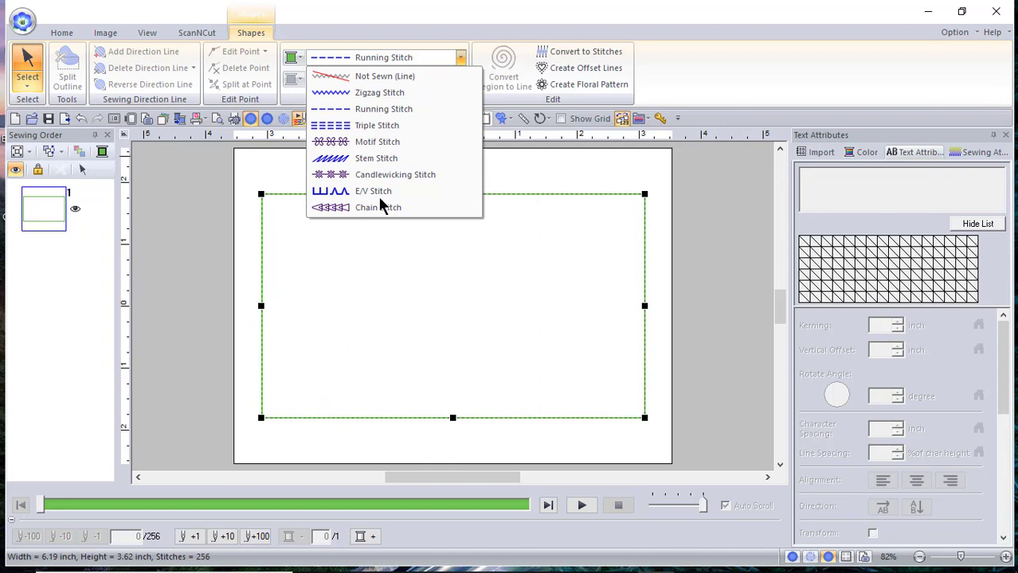
left_click(424, 278)
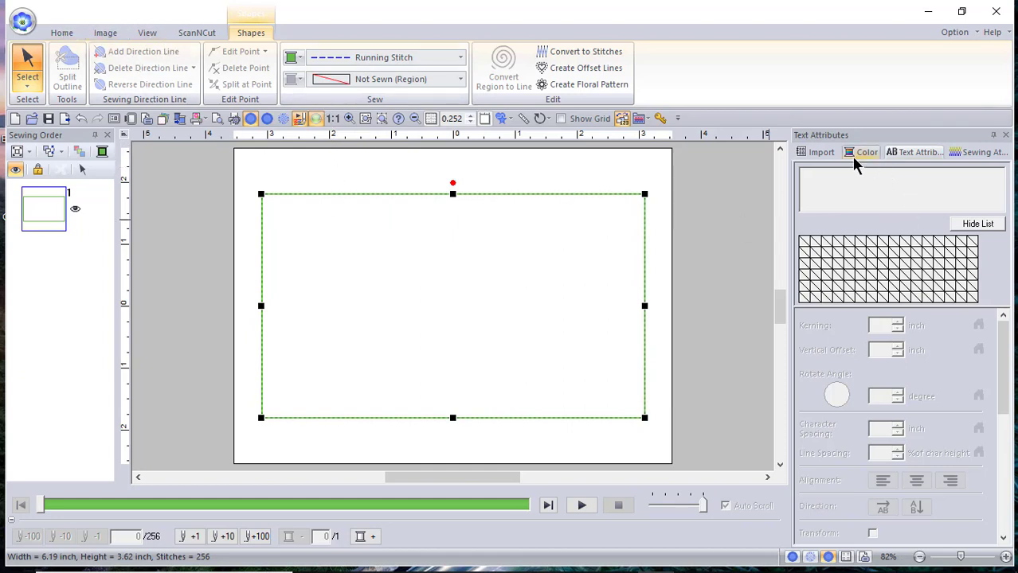
- Place the Floral1 library flower no61_3.pes in the border's top-left corner
left_click(811, 157)
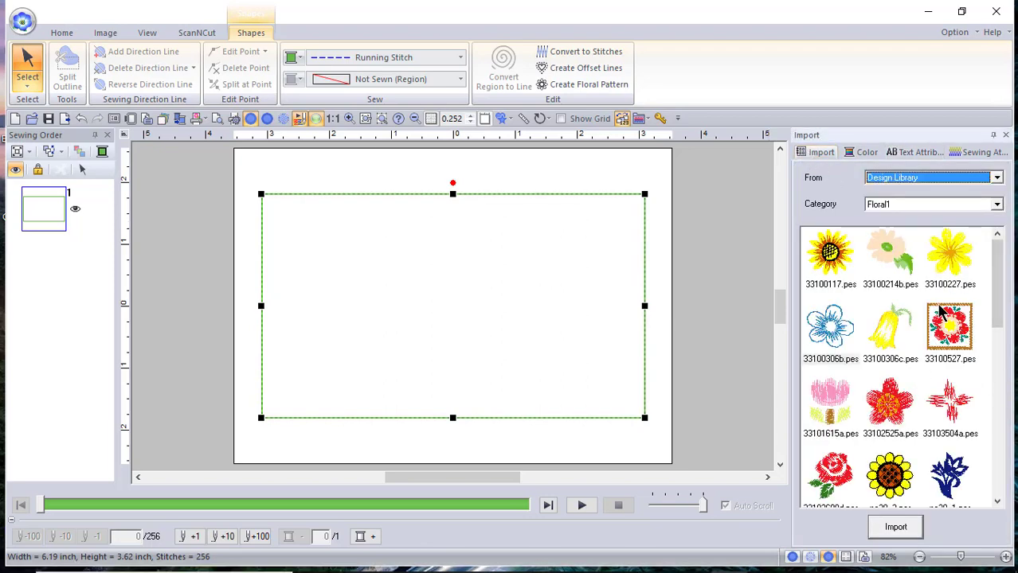
left_click_drag(994, 305, 1008, 454)
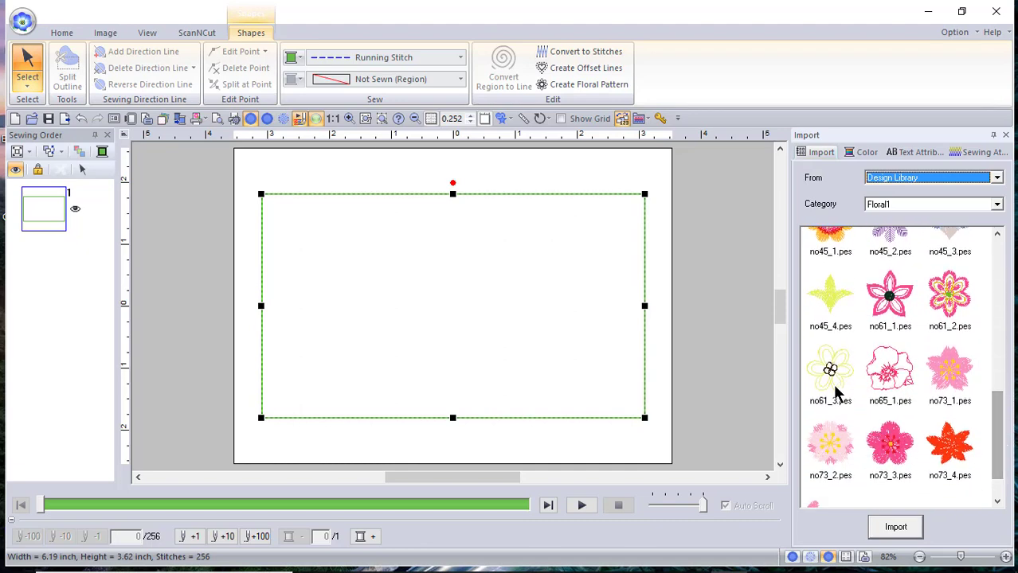
left_click_drag(835, 389, 305, 242)
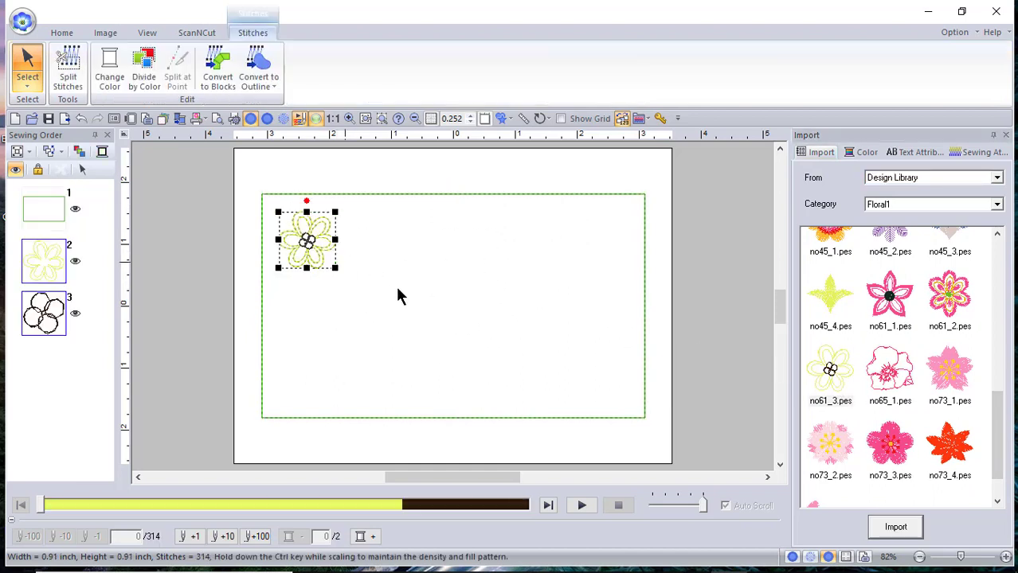
left_click(67, 37)
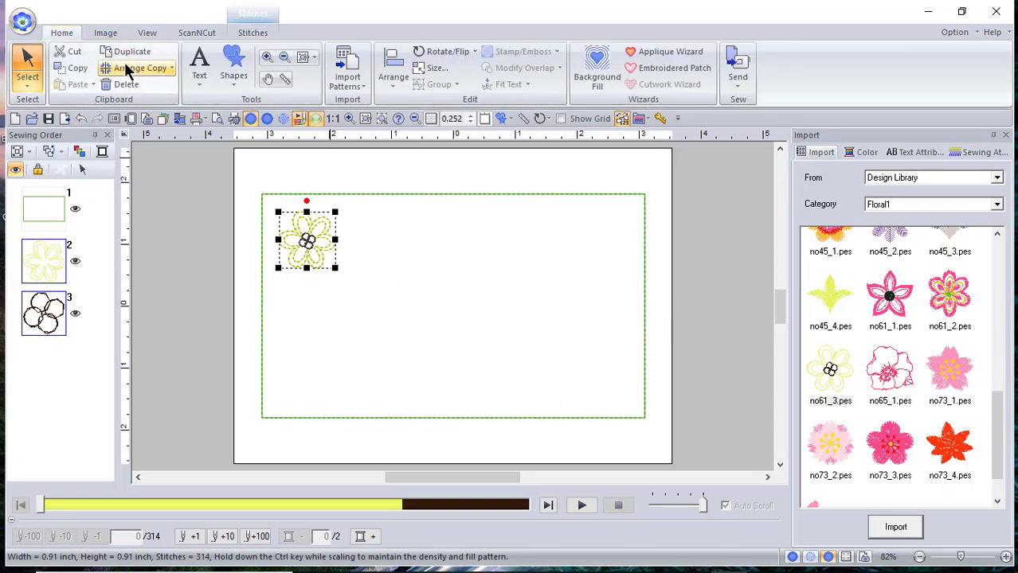
left_click(201, 78)
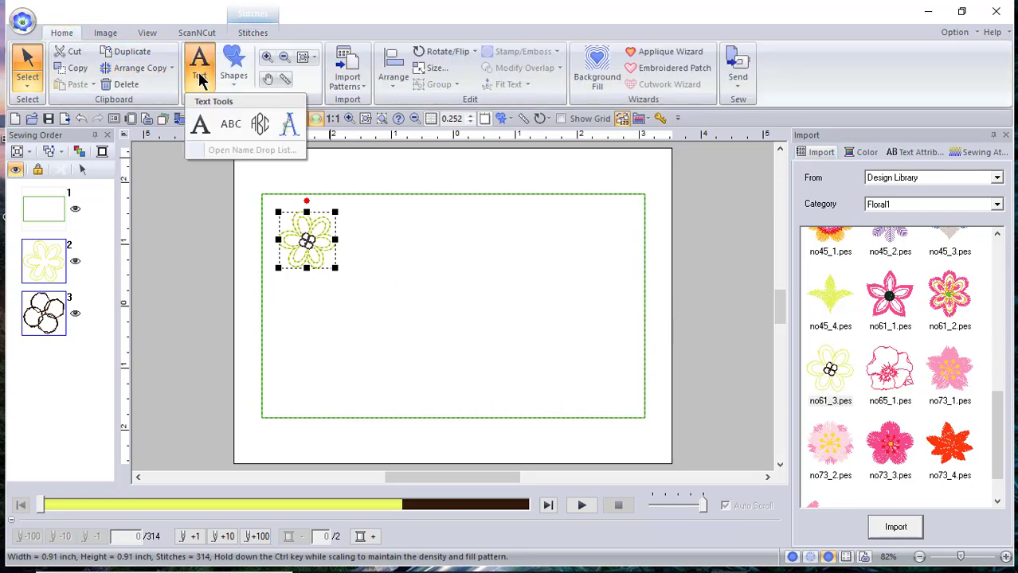
- Add the lettering 'Flowers in the Garden' in Sicilia Light Italic on the page
left_click(200, 124)
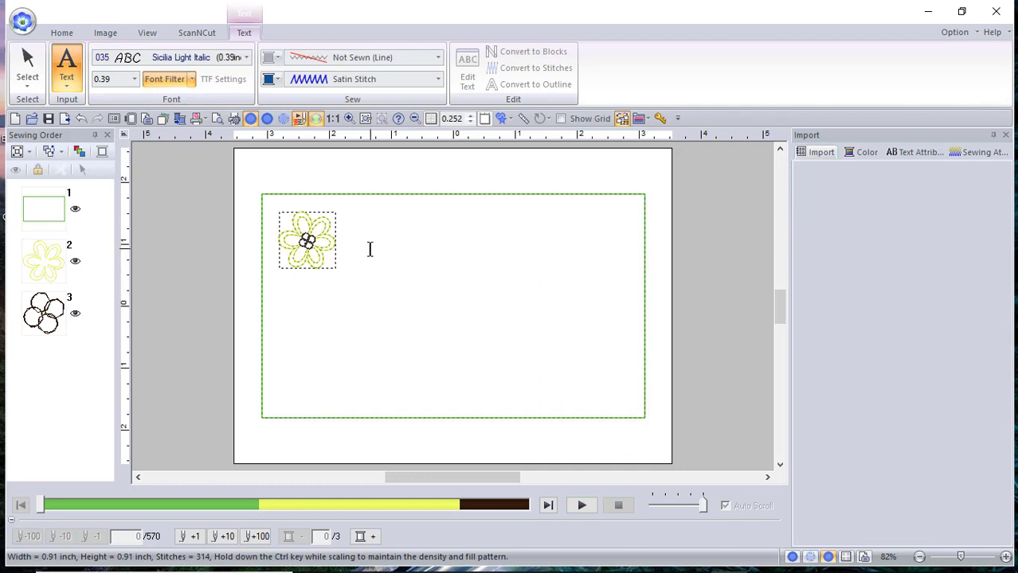
left_click(369, 250)
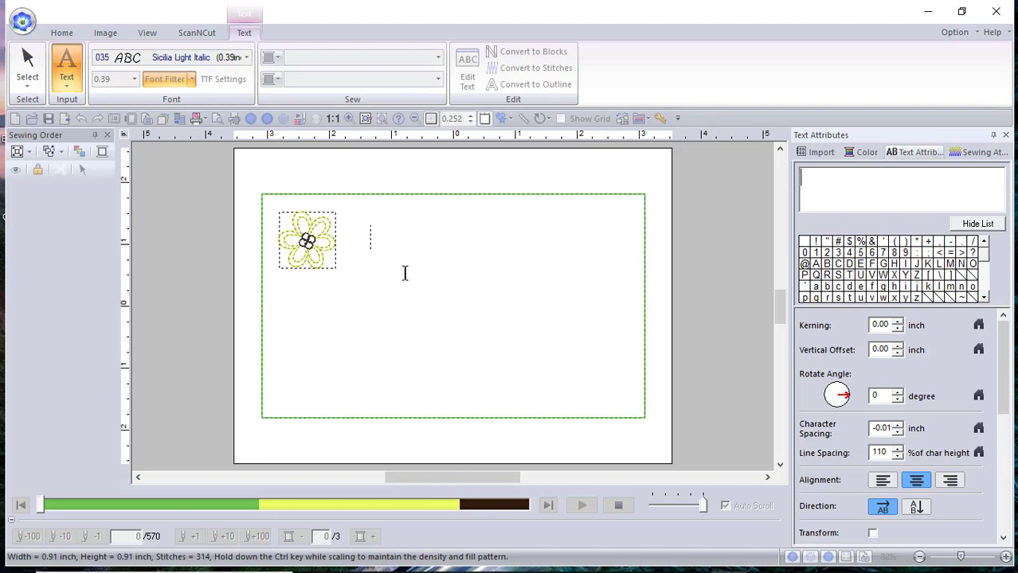
type("Flowers in t")
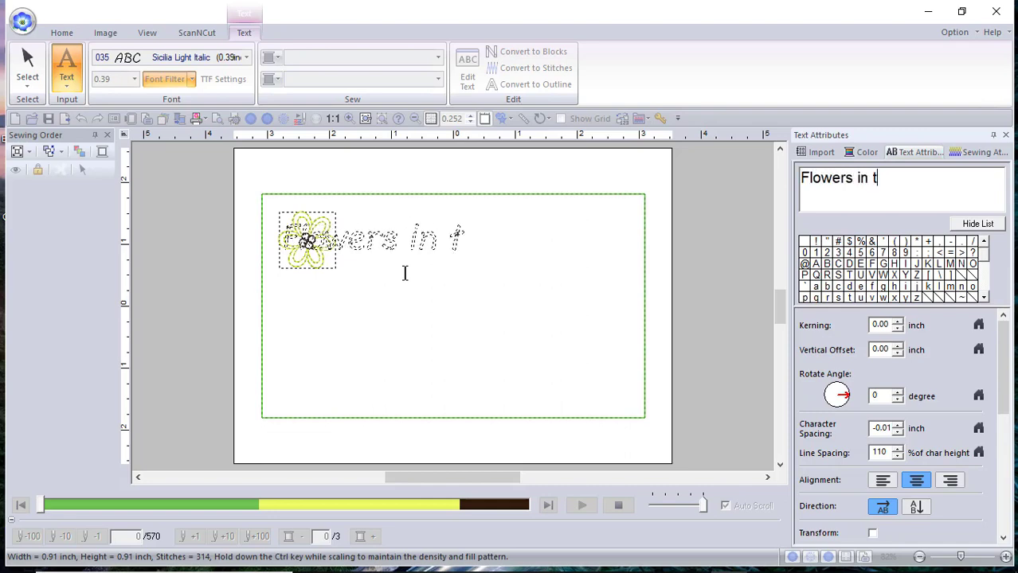
type("he Garden")
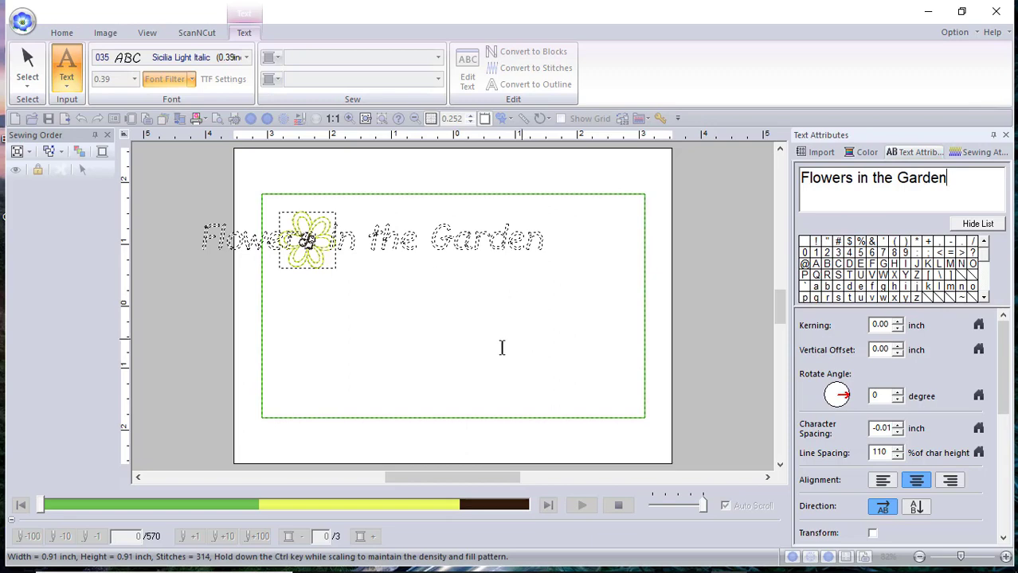
left_click(503, 401)
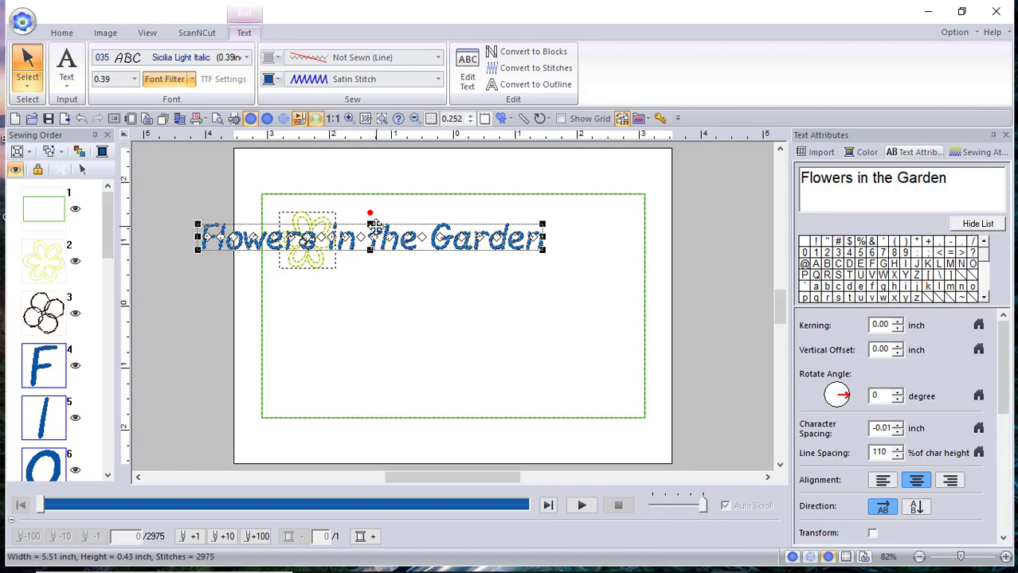
- Move the 'Flowers in the Garden' title down, centred beneath the flower inside the border
left_click_drag(374, 227, 455, 281)
left_click_drag(456, 281, 455, 285)
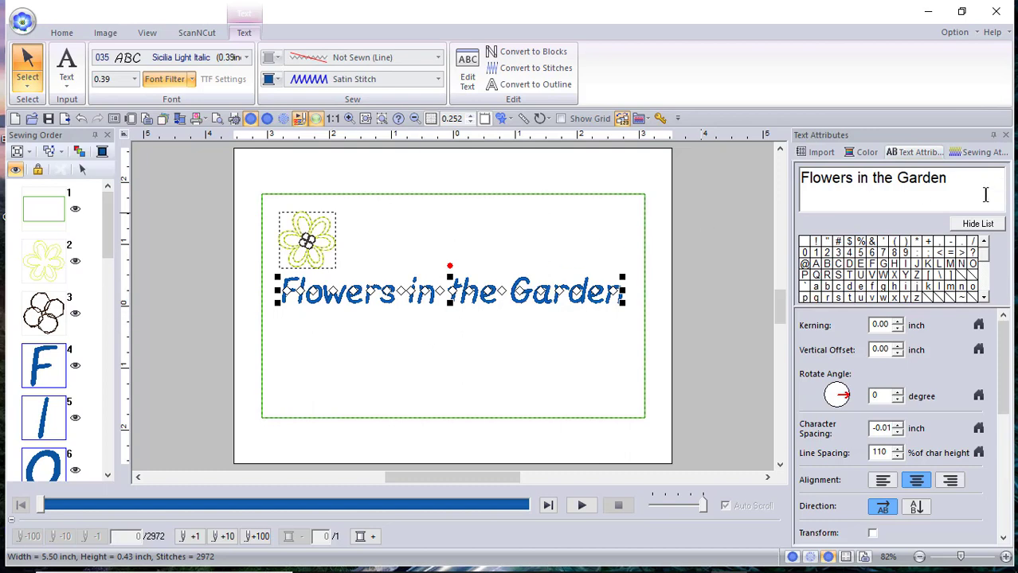
left_click(947, 178)
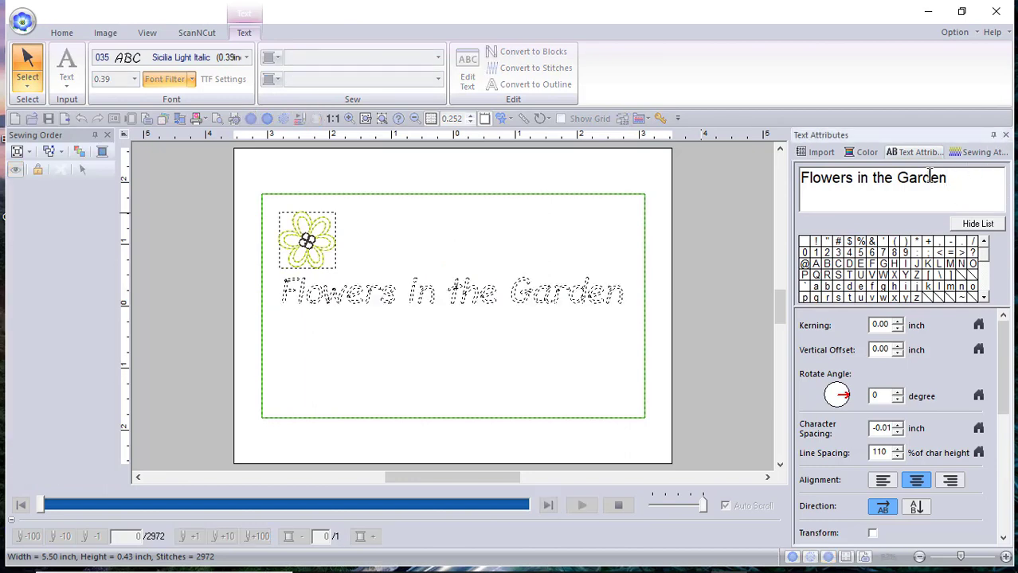
- Add a 'May 2019' line and a 'Present to:' line with the recipient's name
key("Return")
type("May 2019")
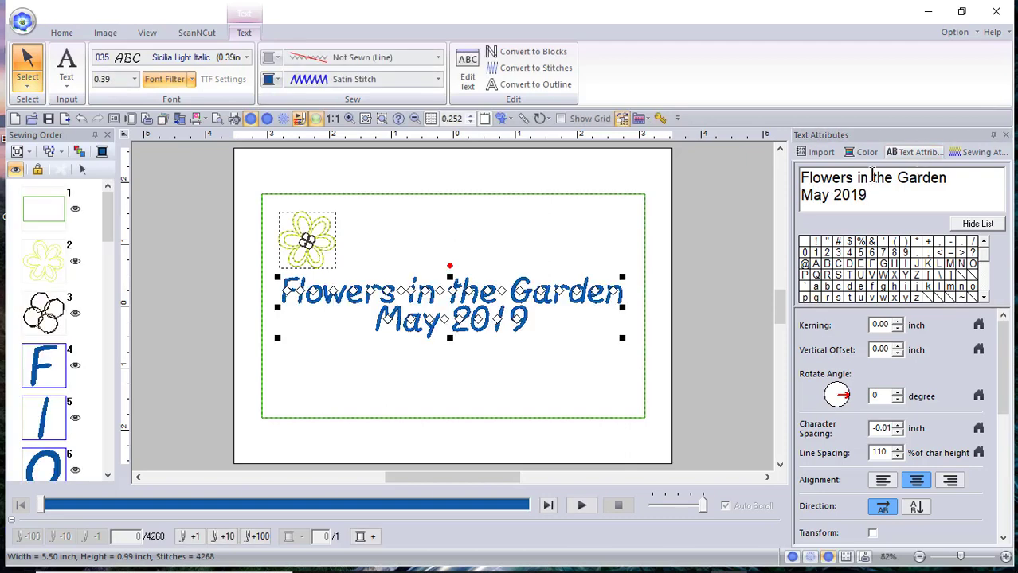
left_click(876, 195)
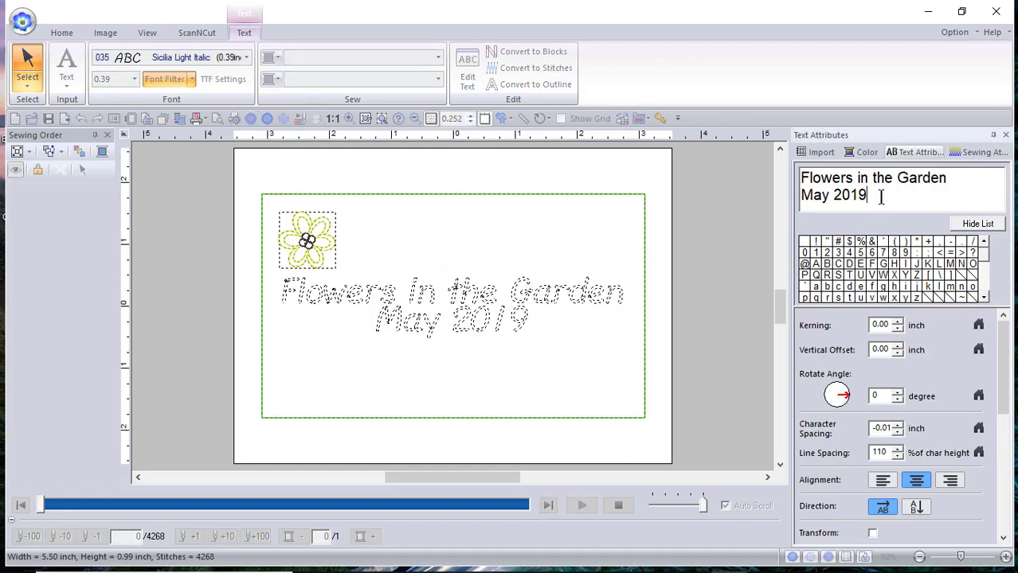
key("Return")
type("Pr")
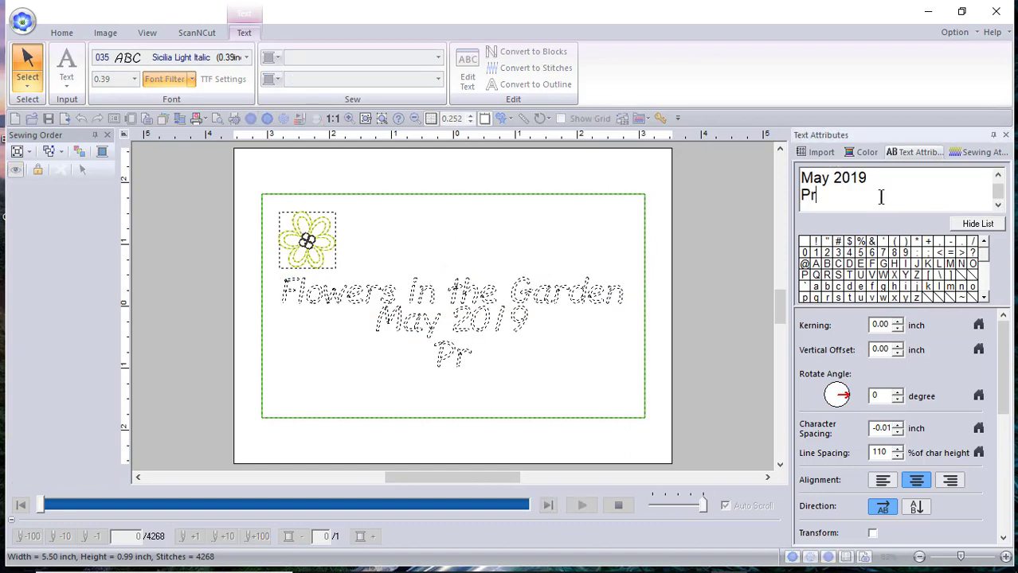
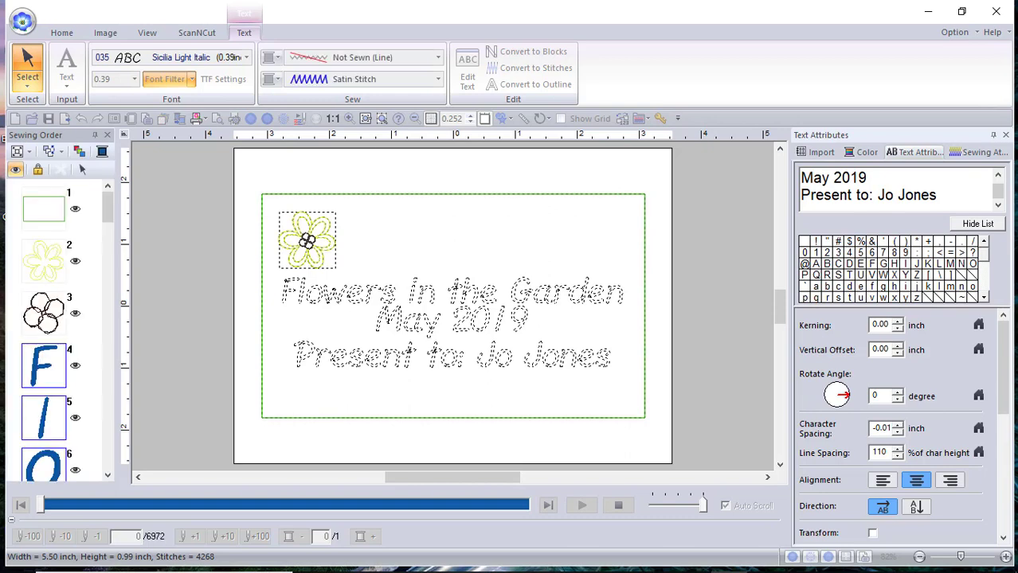
- Add a fourth 'Made by:' line with the maker's name, fixing typos, and commit
left_click(956, 195)
key("Return")
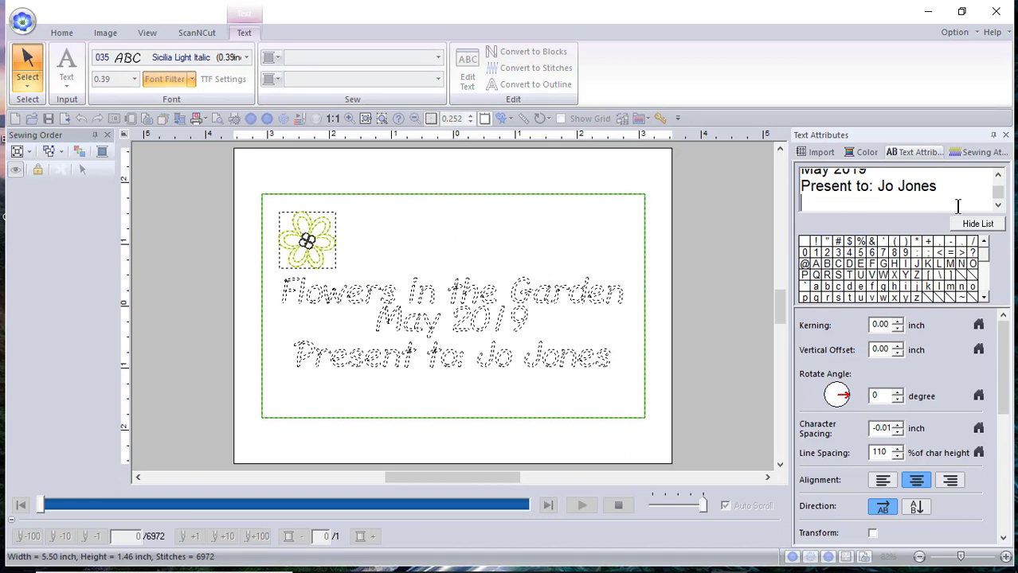
type("Made by")
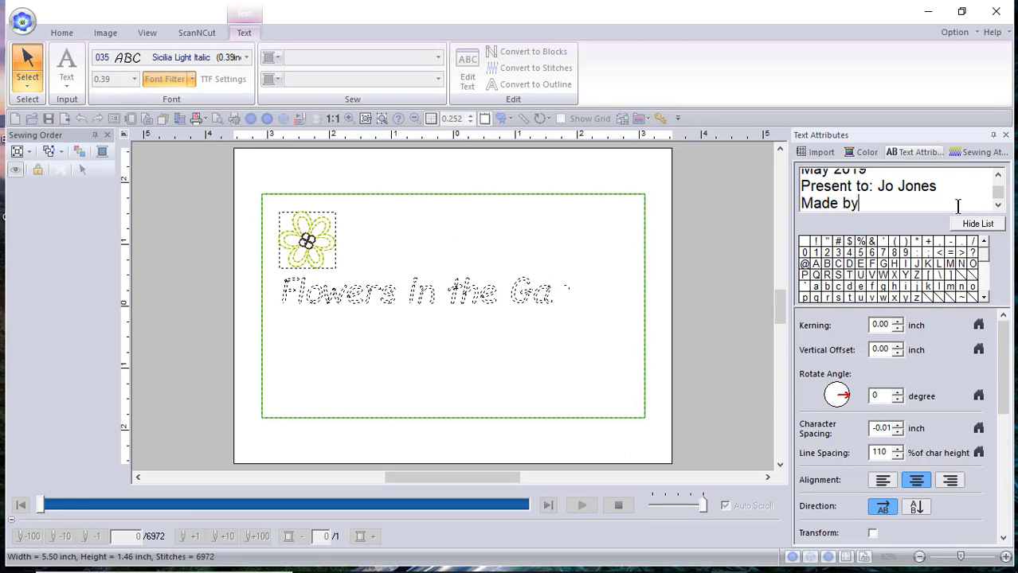
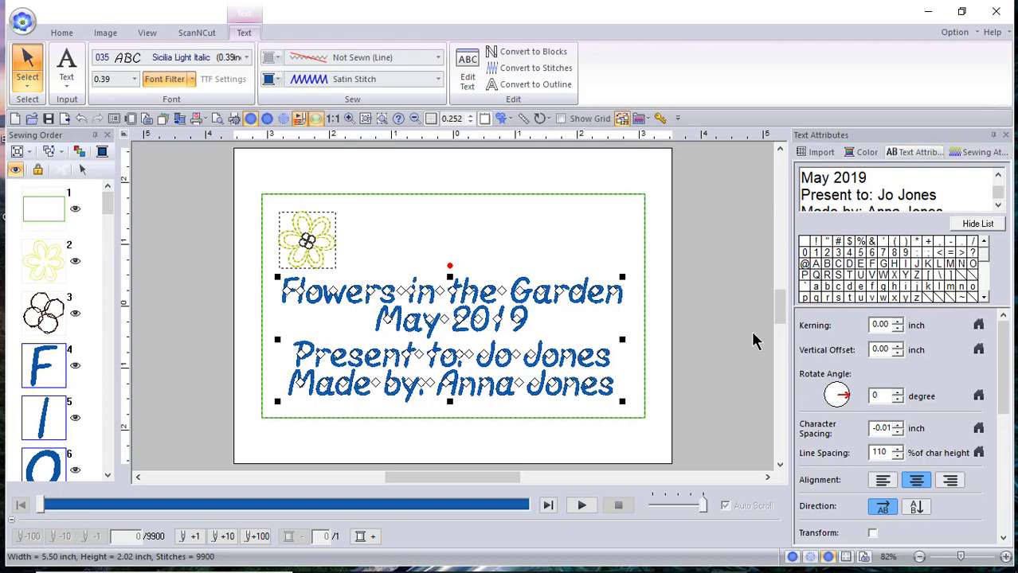
left_click(712, 334)
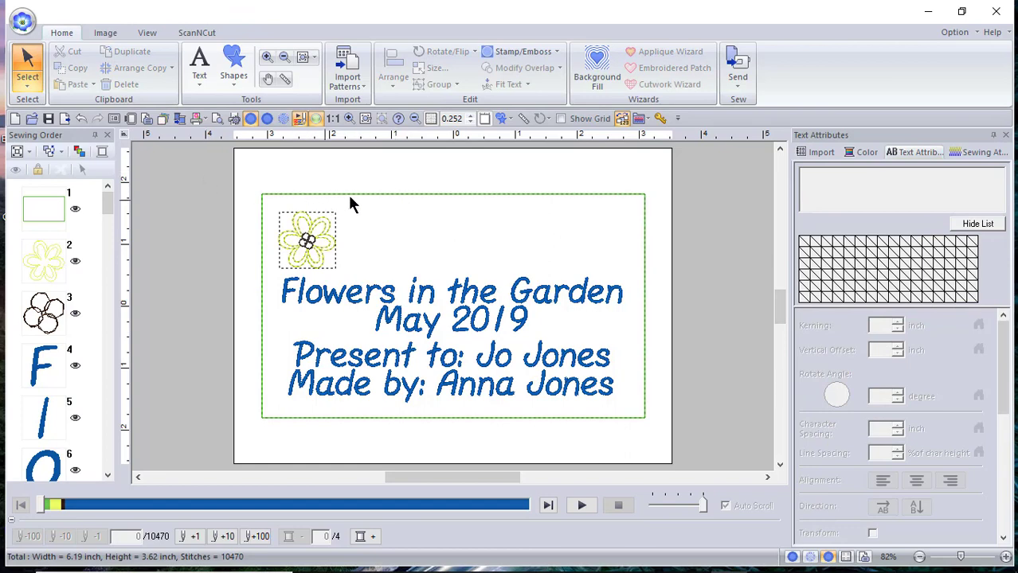
- Switch the rectangle outline back to green leaf motif stitching
left_click(38, 207)
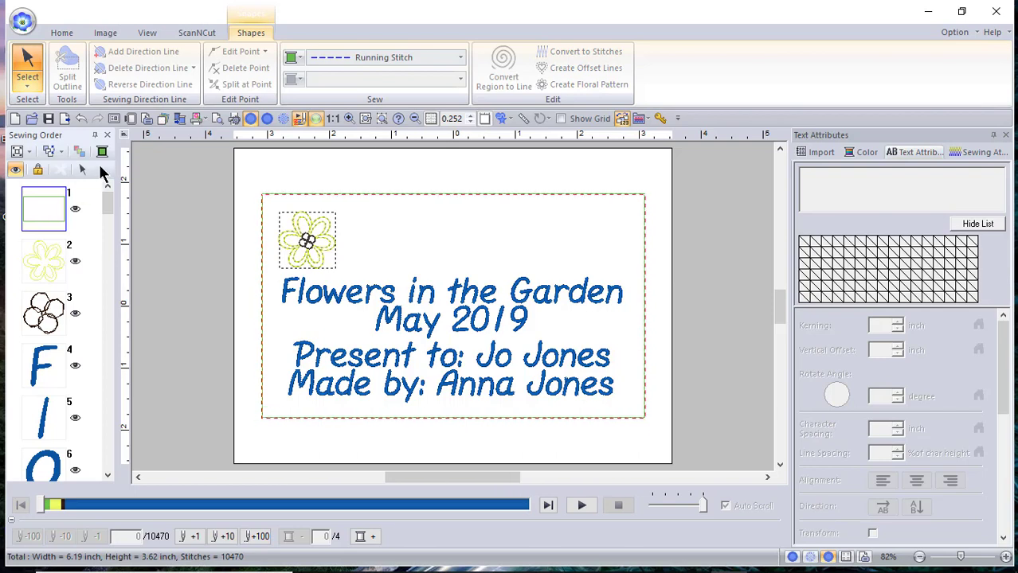
left_click(292, 57)
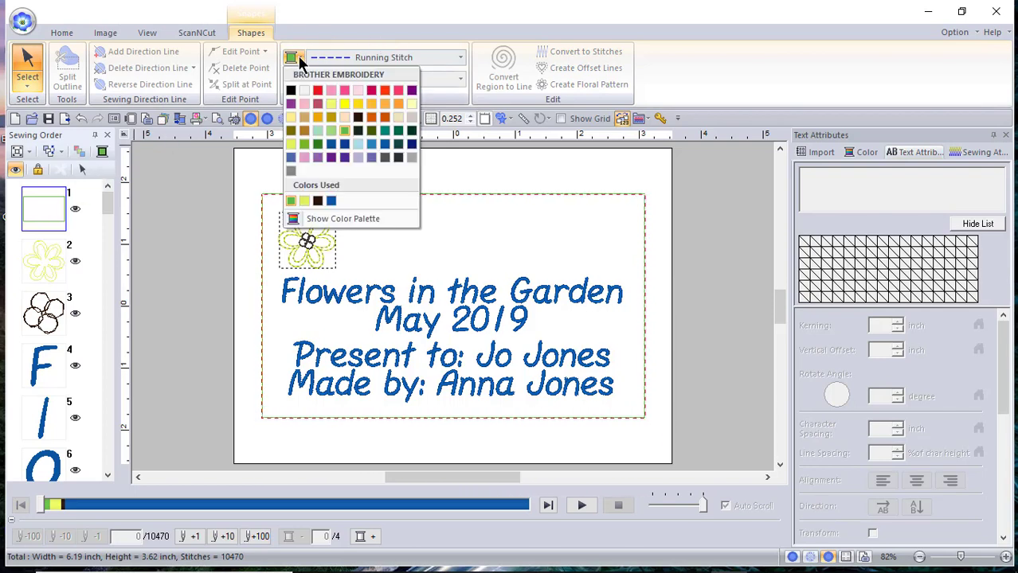
left_click(434, 53)
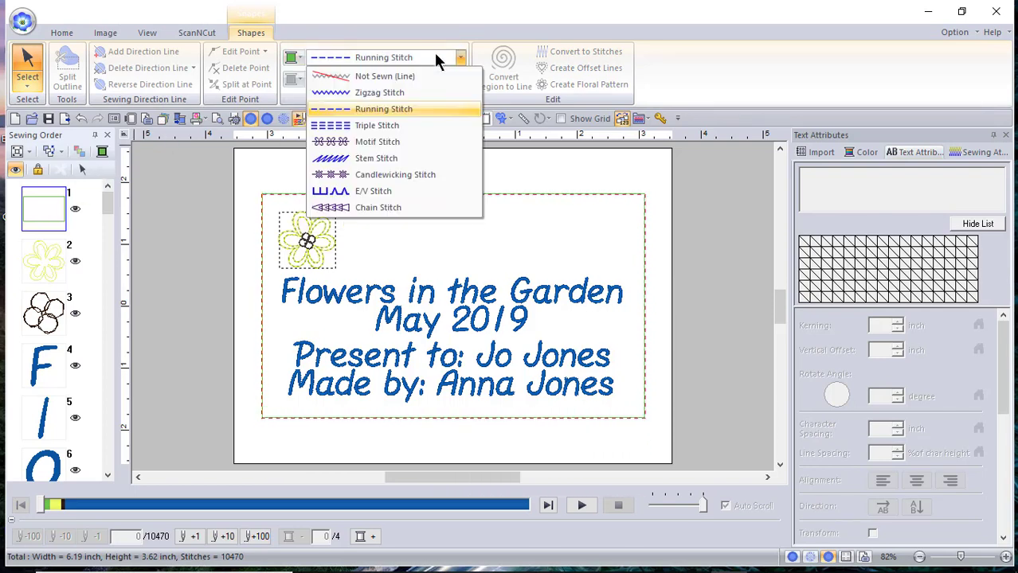
left_click(402, 141)
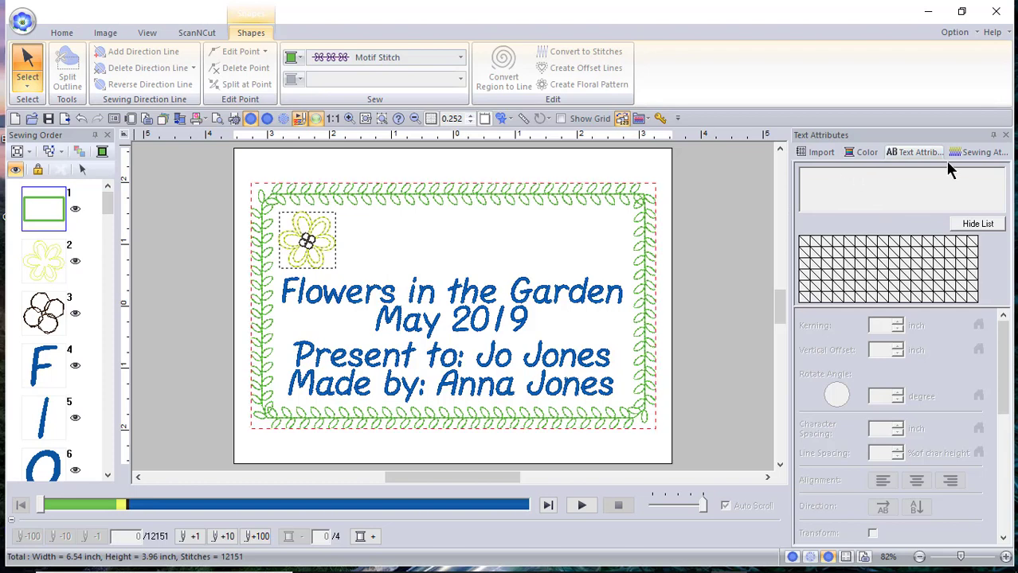
left_click(973, 151)
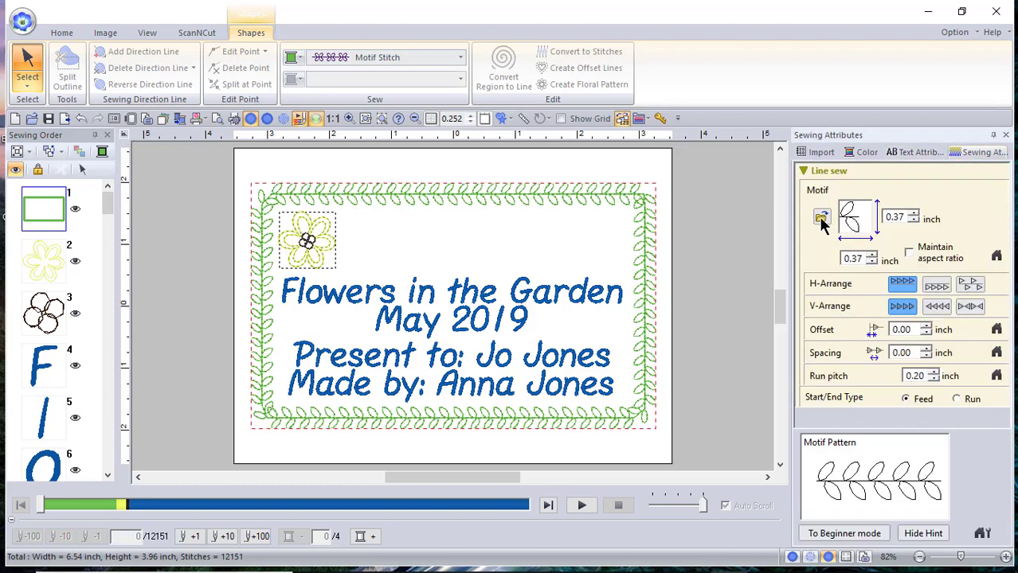
- Swap the border's leaf motif for star-flower motif002, making a 0.46-inch green flower edge
left_click(821, 217)
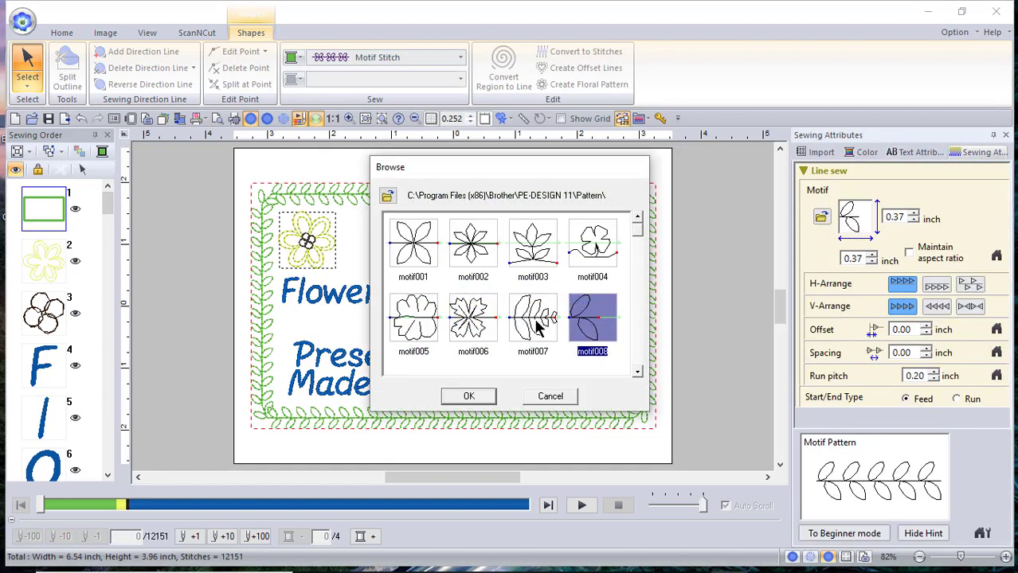
left_click(473, 329)
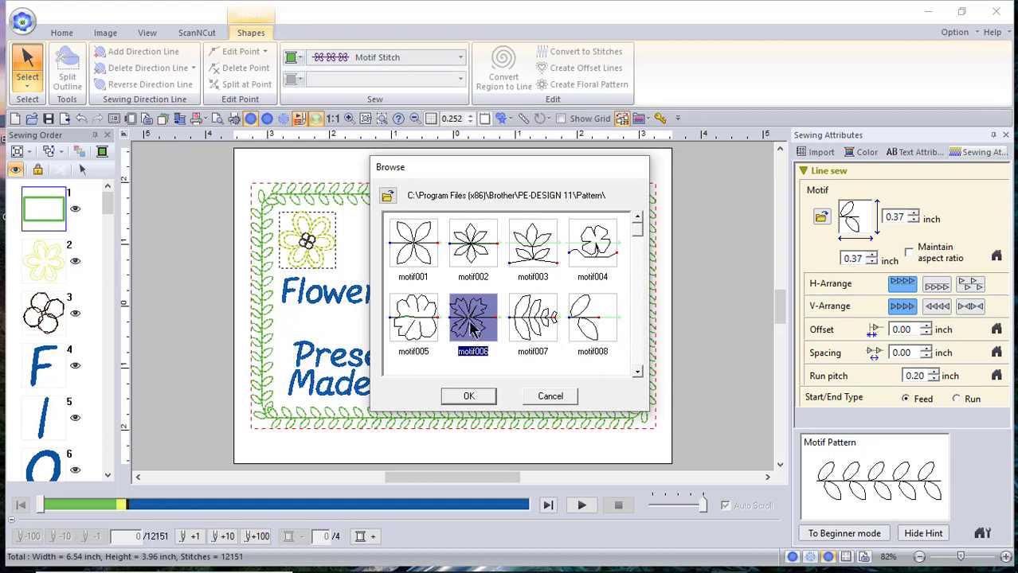
left_click(587, 227)
left_click(477, 258)
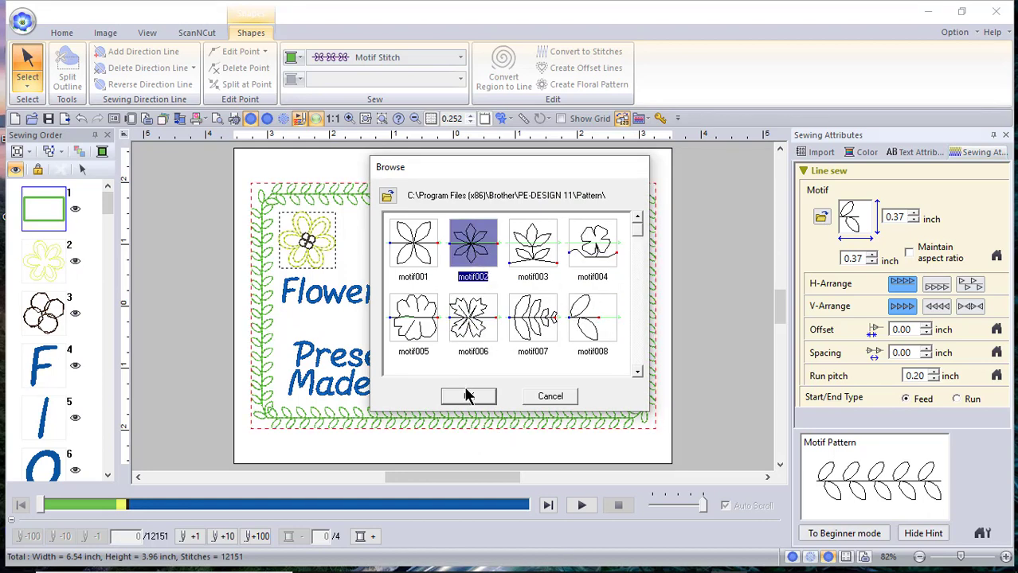
left_click(468, 395)
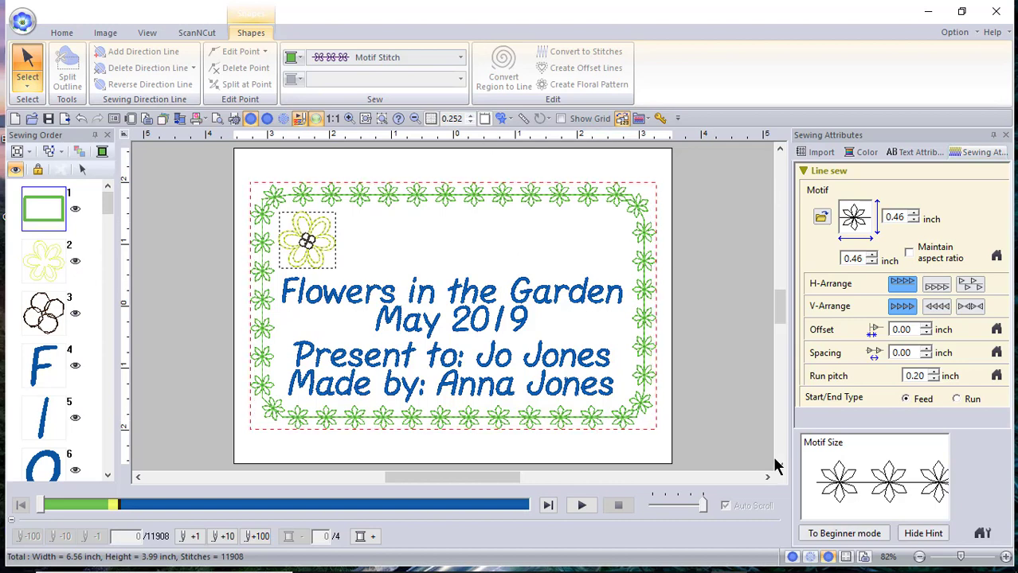
left_click(683, 559)
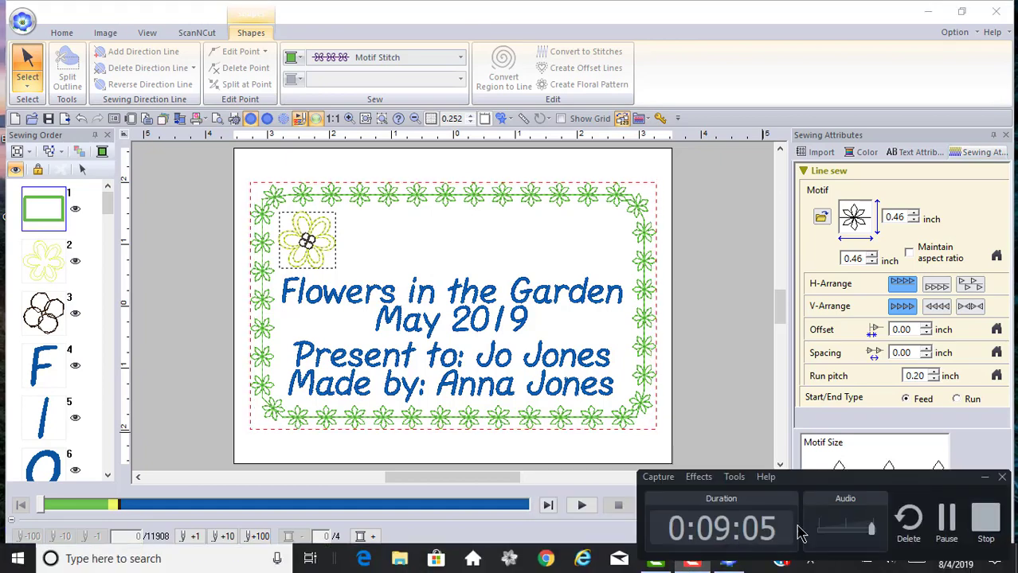